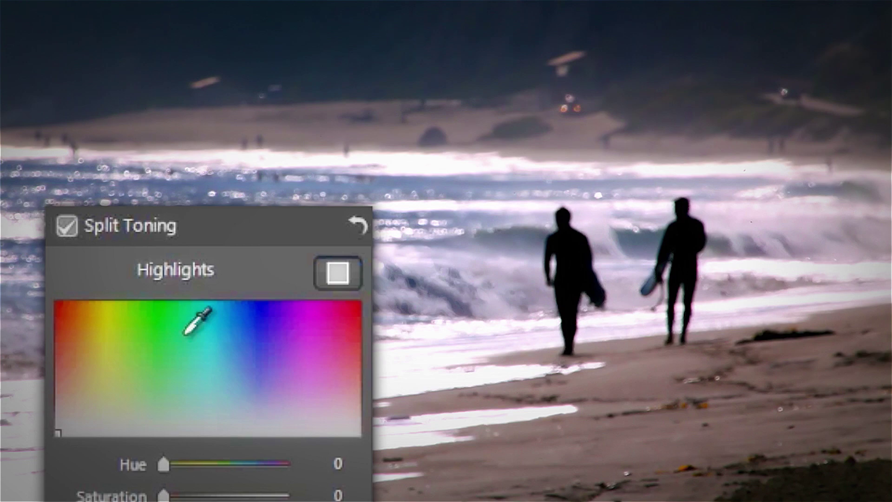
Pick yellow in the spectrum for the Highlights tint and blue for the Shadows tint.
{"action": "left_click", "coordinate": [99, 313]}
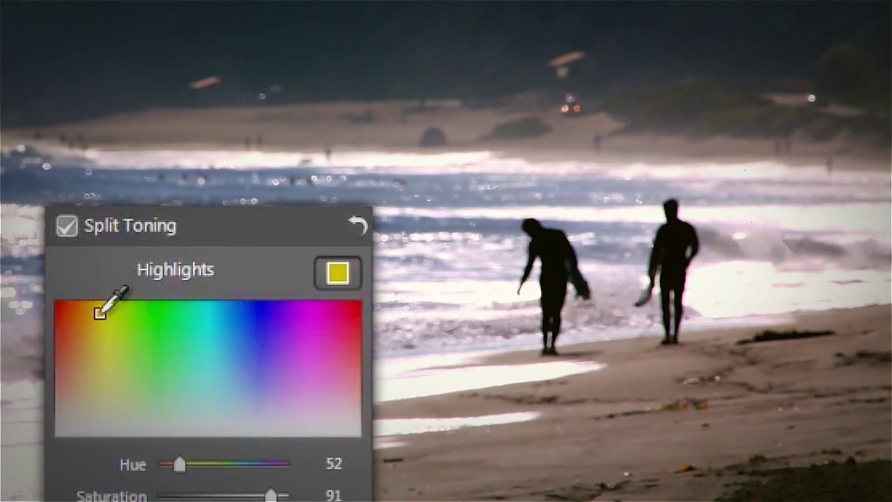
{"action": "left_click", "coordinate": [341, 274]}
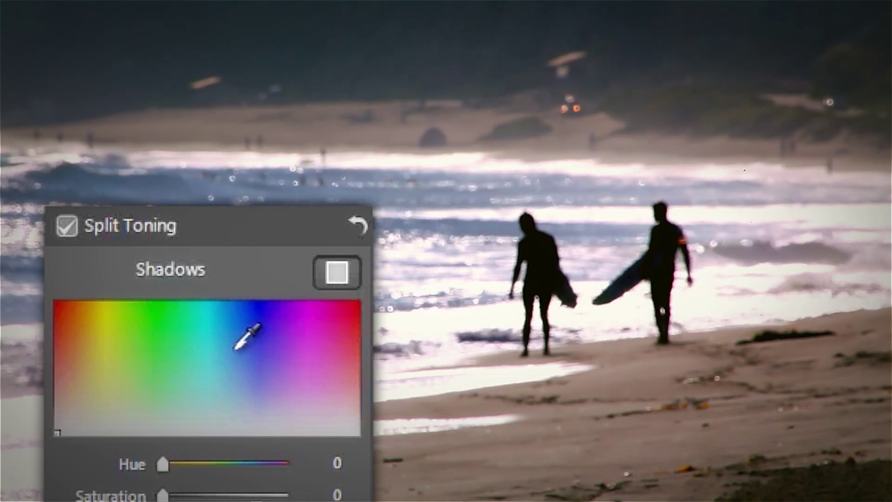
{"action": "left_click", "coordinate": [224, 351]}
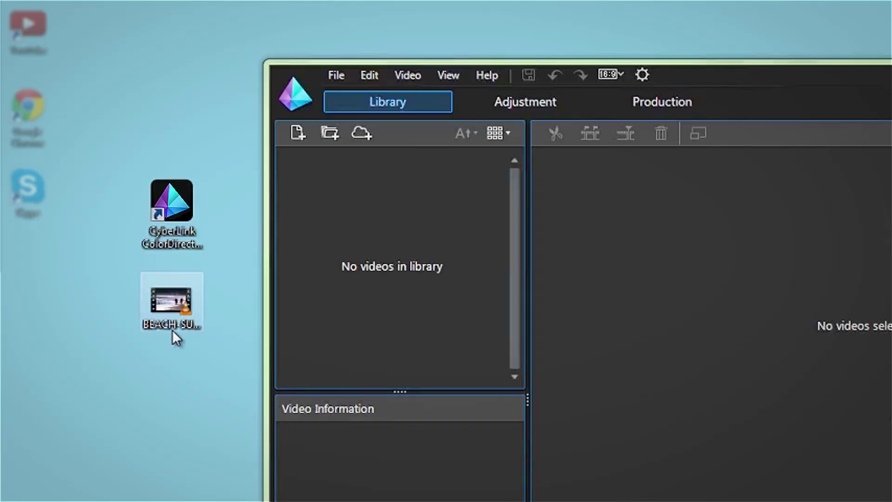
Import BEACH-SURFERS into the Library, add it to the storyboard, and show Split Toning under Global Adjustment Tools.
{"action": "left_click_drag", "start_coordinate": [166, 299], "coordinate": [398, 339]}
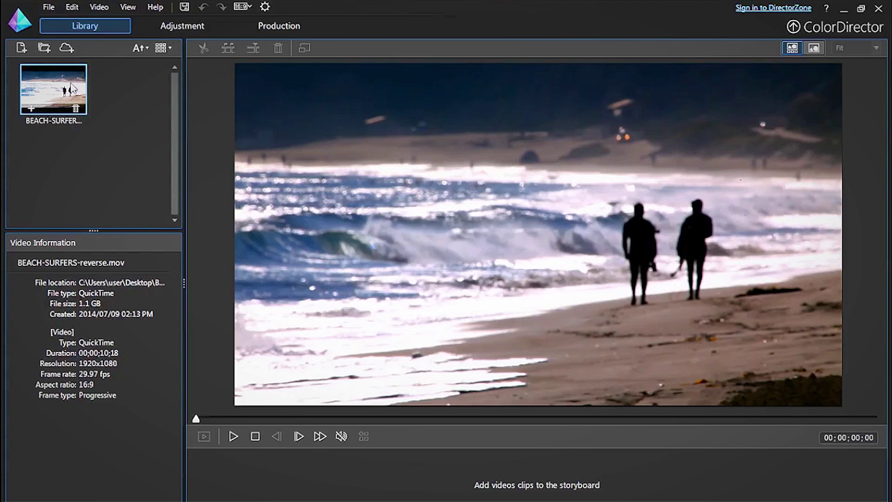
{"action": "left_click_drag", "start_coordinate": [72, 88], "coordinate": [285, 486]}
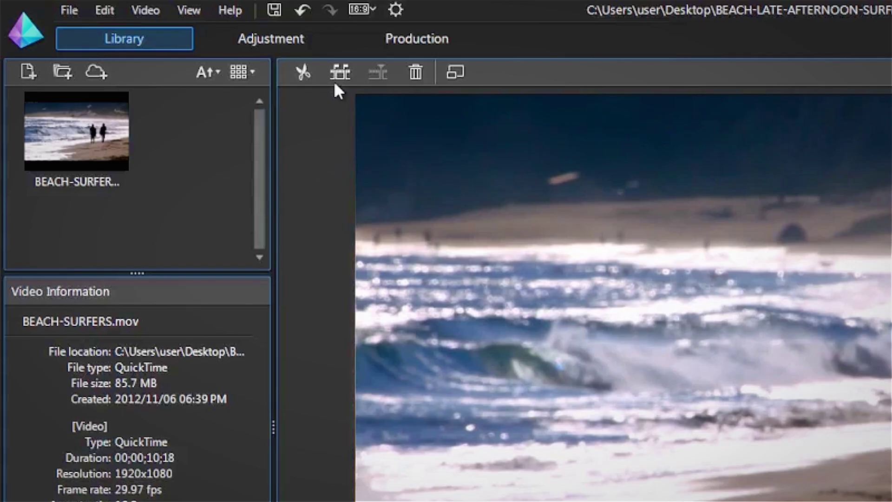
{"action": "left_click", "coordinate": [323, 37]}
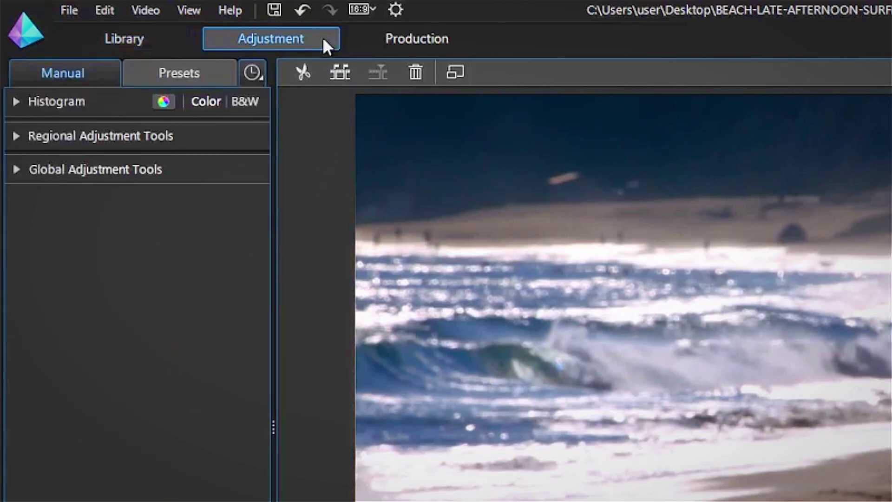
{"action": "left_click", "coordinate": [17, 169]}
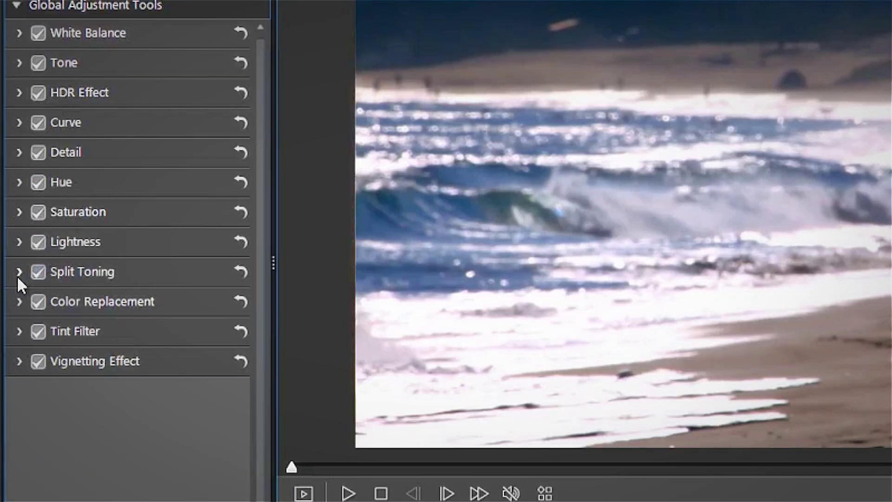
{"action": "left_click", "coordinate": [19, 275]}
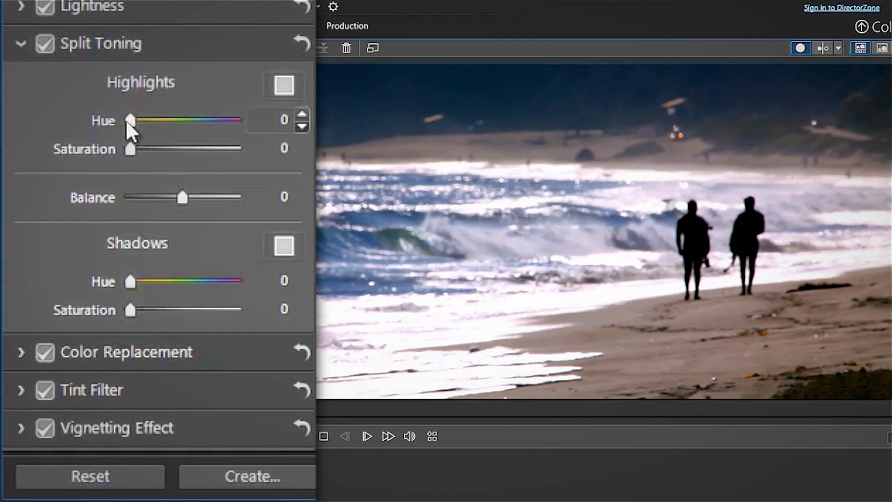
Set the Highlights tint to yellow at hue 52 with saturation 70.
{"action": "left_click_drag", "start_coordinate": [134, 122], "coordinate": [145, 123]}
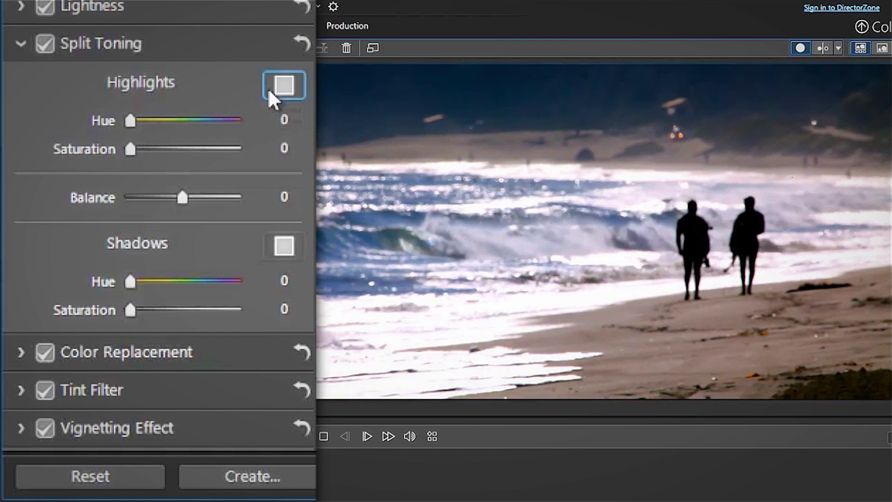
{"action": "left_click", "coordinate": [283, 83]}
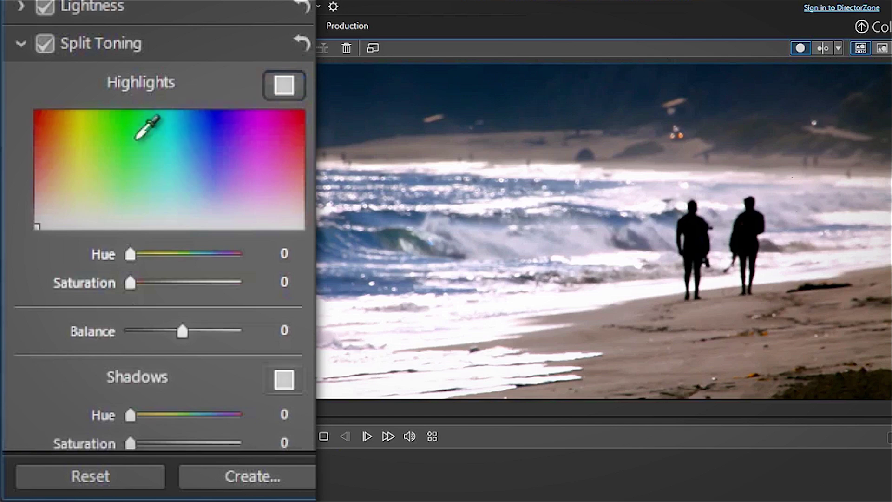
{"action": "left_click_drag", "start_coordinate": [76, 119], "coordinate": [73, 155]}
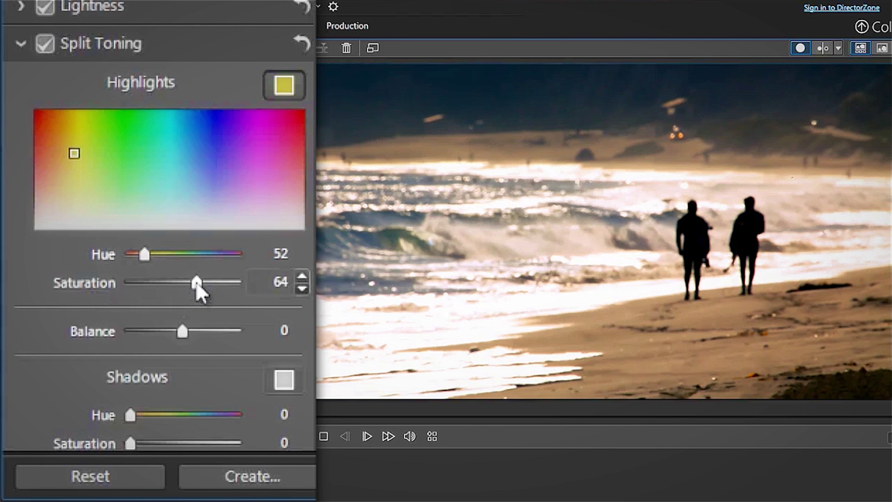
{"action": "mouse_move", "coordinate": [196, 281]}
{"action": "left_mouse_down"}
{"action": "mouse_move", "coordinate": [232, 282]}
{"action": "mouse_move", "coordinate": [117, 289]}
{"action": "mouse_move", "coordinate": [202, 288]}
{"action": "left_mouse_up"}
Tint the shadows blue at hue 202, saturation 21, and lower Highlights Saturation to 67.
{"action": "scroll", "coordinate": [237, 302], "scroll_direction": "down", "scroll_amount": 2}
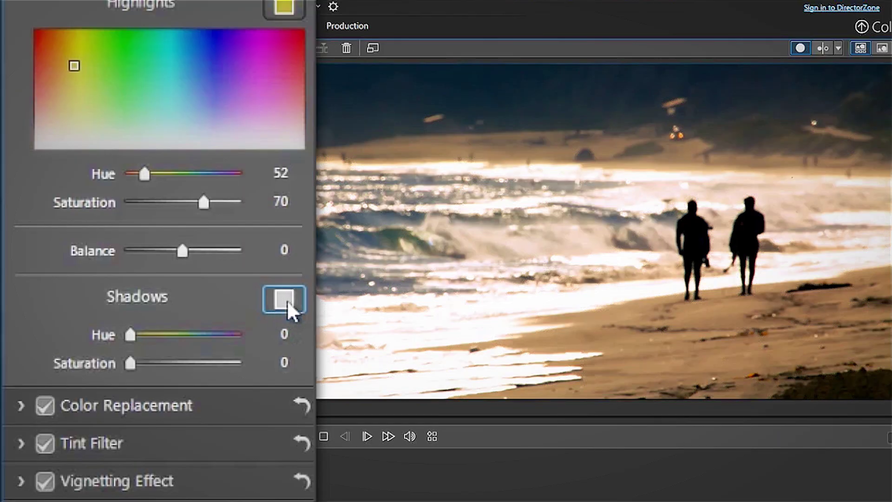
{"action": "left_click", "coordinate": [285, 299]}
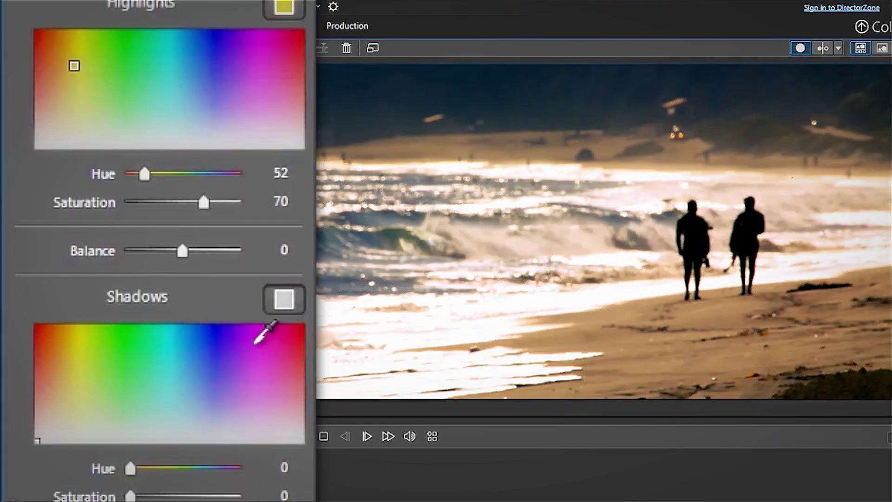
{"action": "left_click_drag", "start_coordinate": [186, 366], "coordinate": [158, 426]}
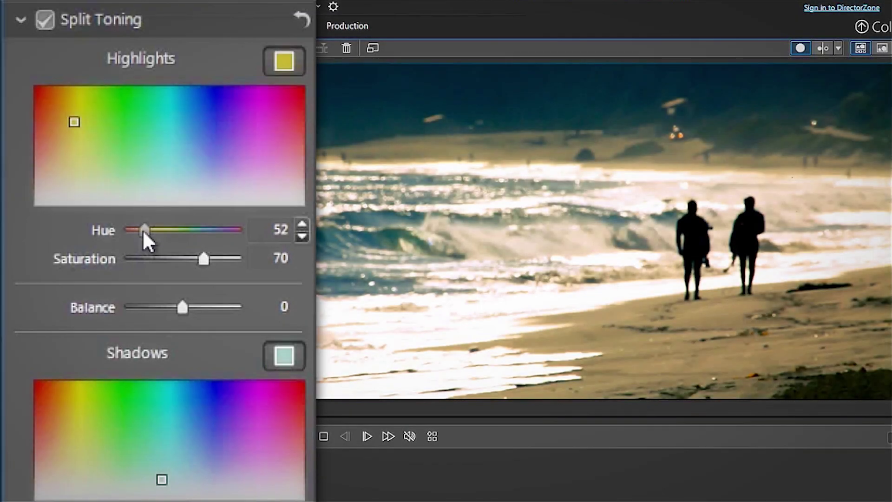
{"action": "mouse_move", "coordinate": [143, 229]}
{"action": "left_mouse_down"}
{"action": "mouse_move", "coordinate": [152, 231]}
{"action": "mouse_move", "coordinate": [135, 231]}
{"action": "mouse_move", "coordinate": [143, 233]}
{"action": "left_mouse_up"}
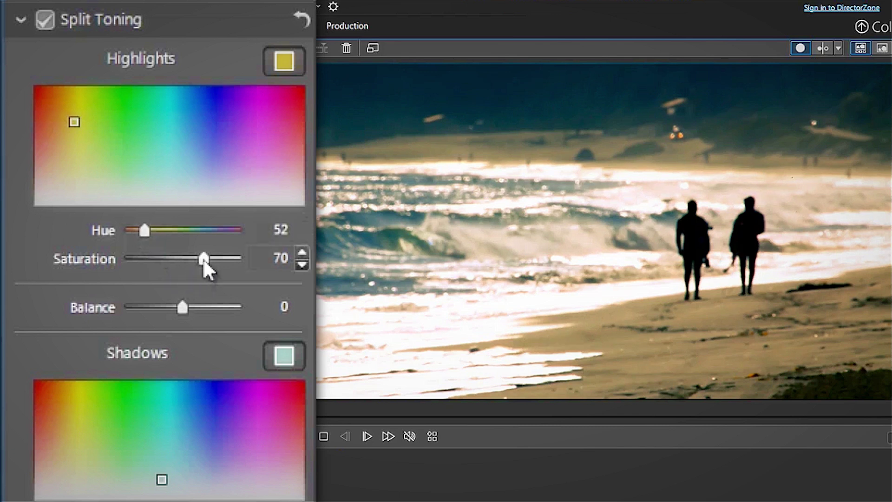
{"action": "mouse_move", "coordinate": [203, 259]}
{"action": "left_mouse_down"}
{"action": "mouse_move", "coordinate": [167, 259]}
{"action": "mouse_move", "coordinate": [210, 259]}
{"action": "mouse_move", "coordinate": [201, 260]}
{"action": "left_mouse_up"}
{"action": "scroll", "coordinate": [176, 418], "scroll_direction": "down", "scroll_amount": 2}
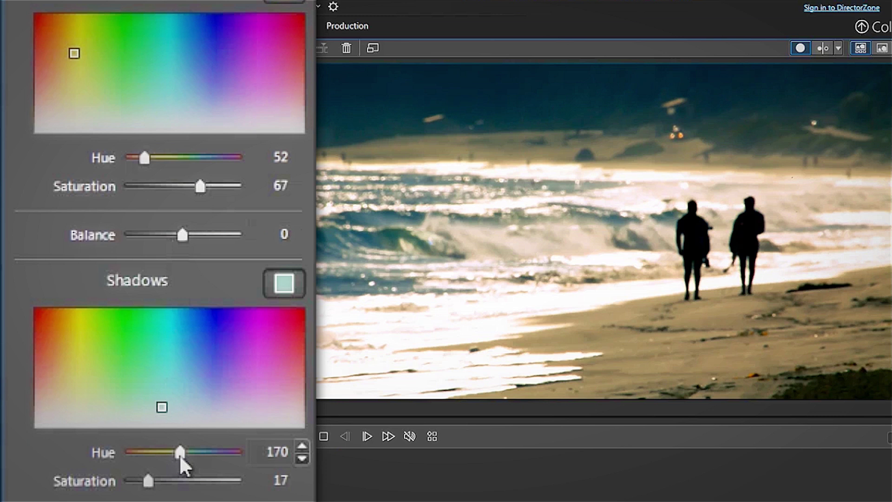
{"action": "mouse_move", "coordinate": [180, 451]}
{"action": "left_mouse_down"}
{"action": "mouse_move", "coordinate": [196, 450]}
{"action": "mouse_move", "coordinate": [189, 452]}
{"action": "left_mouse_up"}
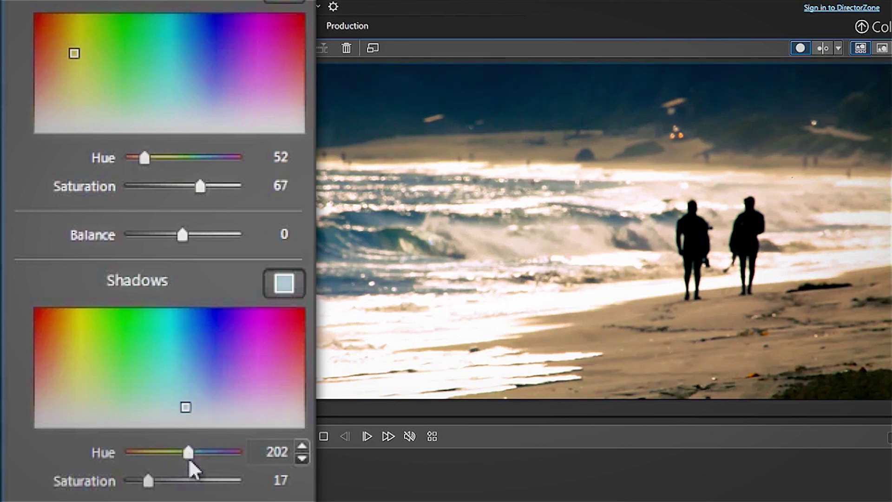
{"action": "mouse_move", "coordinate": [148, 481]}
{"action": "left_mouse_down"}
{"action": "mouse_move", "coordinate": [159, 482]}
{"action": "mouse_move", "coordinate": [143, 484]}
{"action": "mouse_move", "coordinate": [153, 484]}
{"action": "left_mouse_up"}
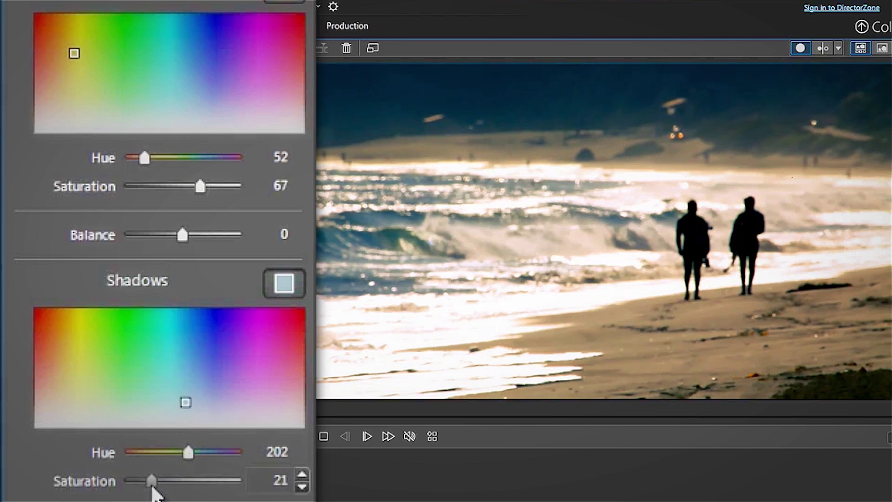
{"action": "scroll", "coordinate": [29, 310], "scroll_direction": "up", "scroll_amount": 2}
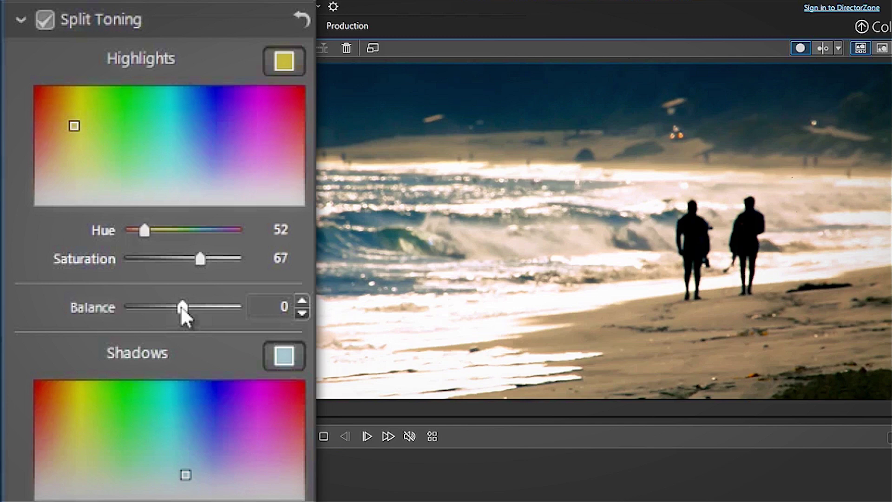
Set the Split Toning Balance to -7 and play the clip to review the grade.
{"action": "mouse_move", "coordinate": [180, 305]}
{"action": "left_mouse_down"}
{"action": "mouse_move", "coordinate": [220, 306]}
{"action": "mouse_move", "coordinate": [225, 315]}
{"action": "mouse_move", "coordinate": [115, 312]}
{"action": "mouse_move", "coordinate": [178, 312]}
{"action": "left_mouse_up"}
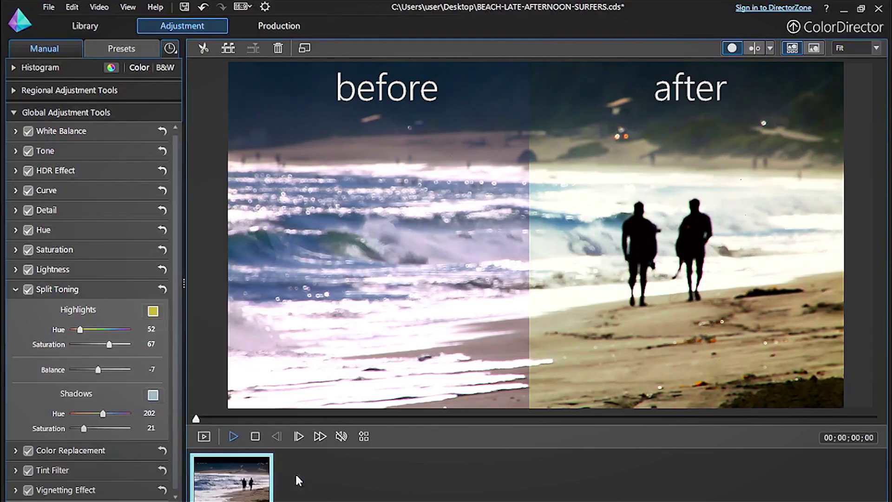
{"action": "key", "text": "space"}
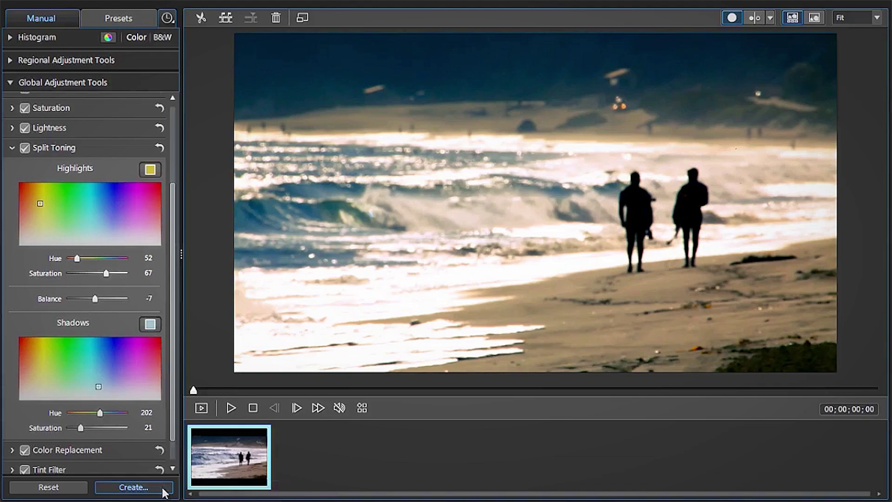
Save the split toning settings as the preset 'BEACH-SPLIT-TONING-LATE-AFTERNOON'.
{"action": "left_click", "coordinate": [163, 493]}
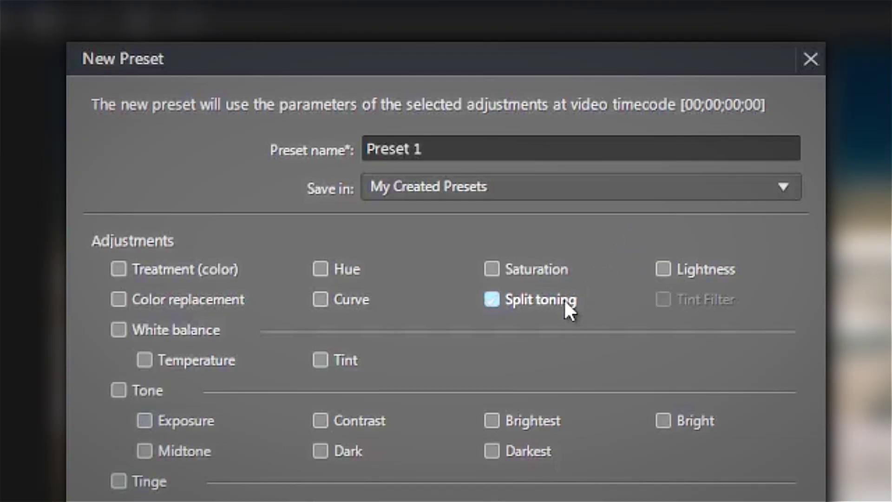
{"action": "left_click_drag", "start_coordinate": [424, 149], "coordinate": [355, 148]}
{"action": "type", "text": "B"}
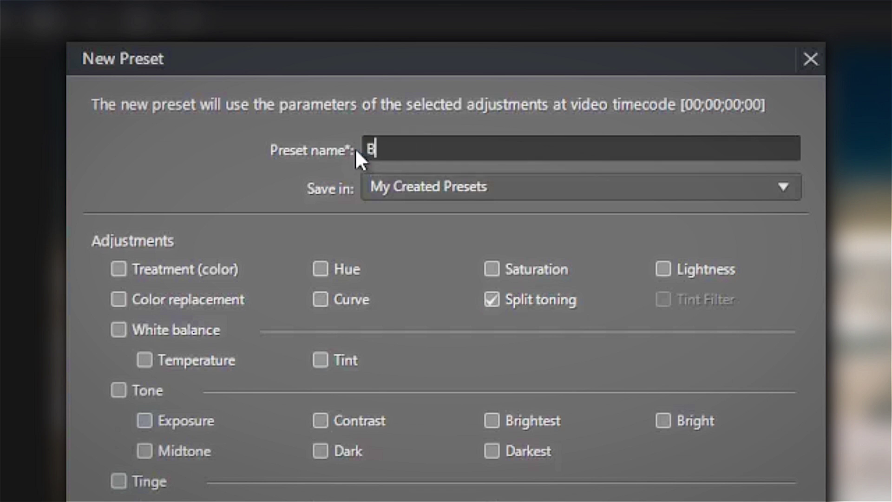
{"action": "type", "text": "EACH-SPLIT-TONING-LATE-"}
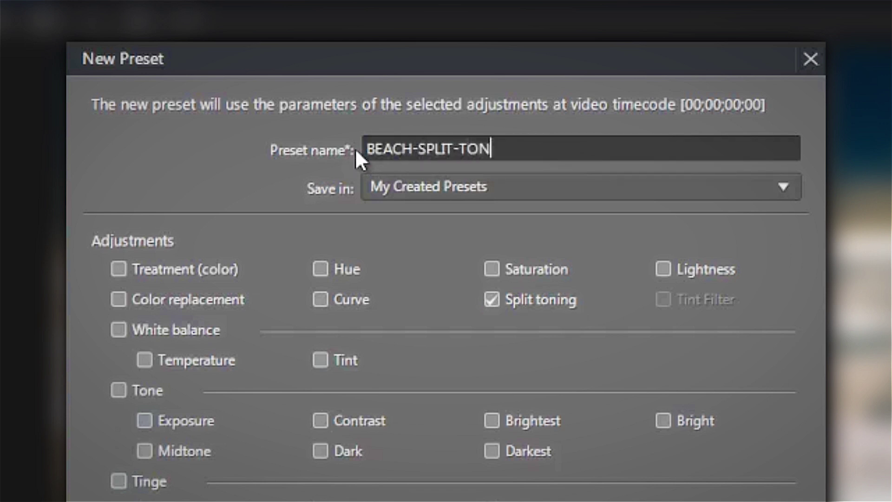
{"action": "type", "text": "AFTERNOON"}
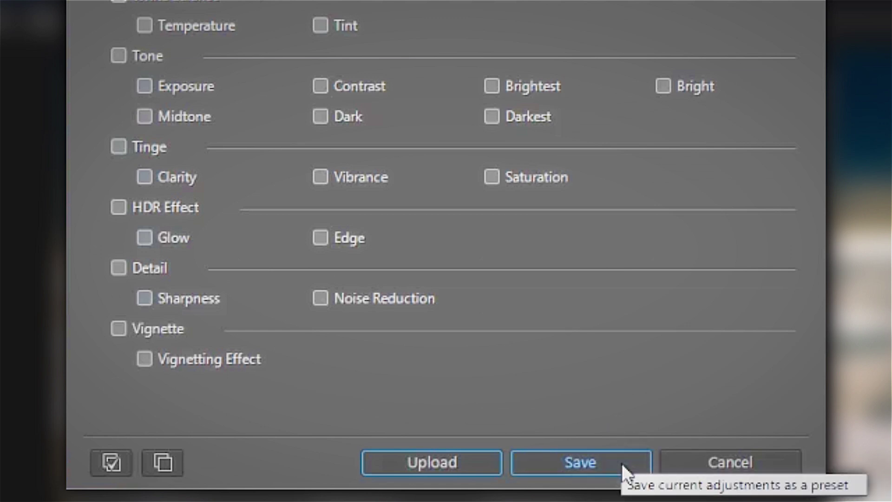
{"action": "left_click", "coordinate": [621, 464]}
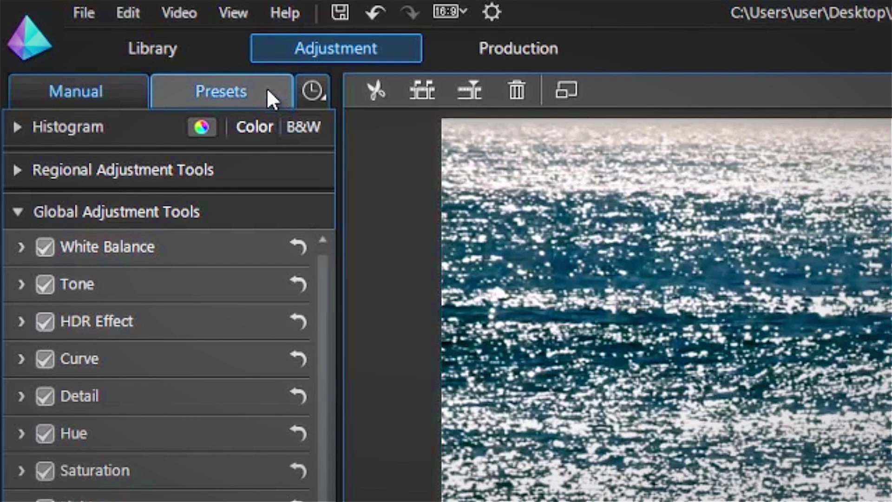
Apply BEACH-SPLIT-TONING-LATE-AFTERNOON from My Created Presets and start uploading it to CyberLink Cloud/DirectorZone.
{"action": "left_click", "coordinate": [267, 91]}
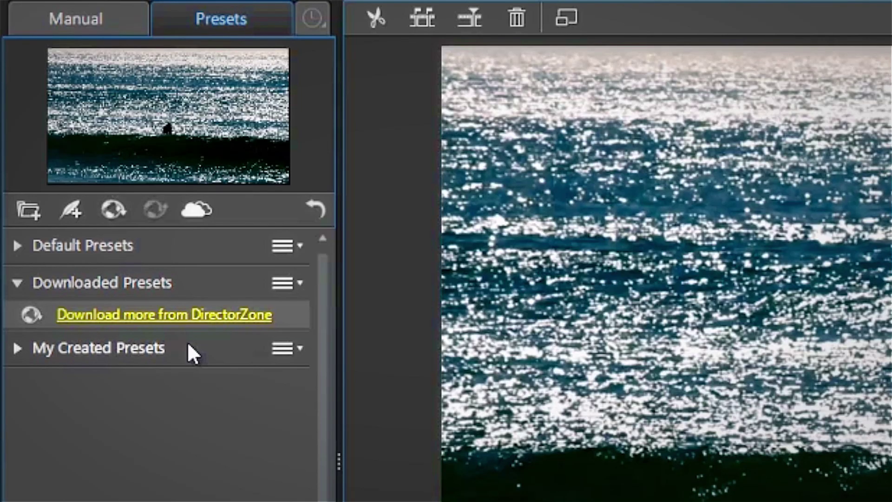
{"action": "left_click", "coordinate": [188, 342]}
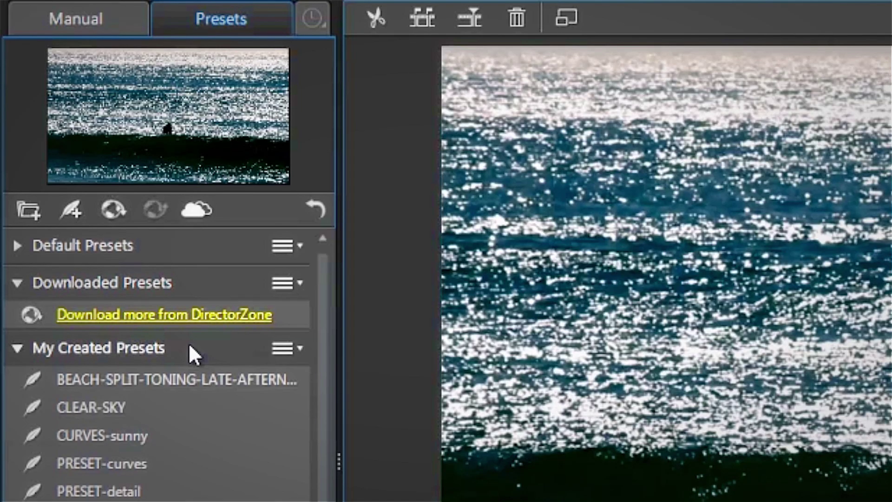
{"action": "left_click", "coordinate": [204, 390]}
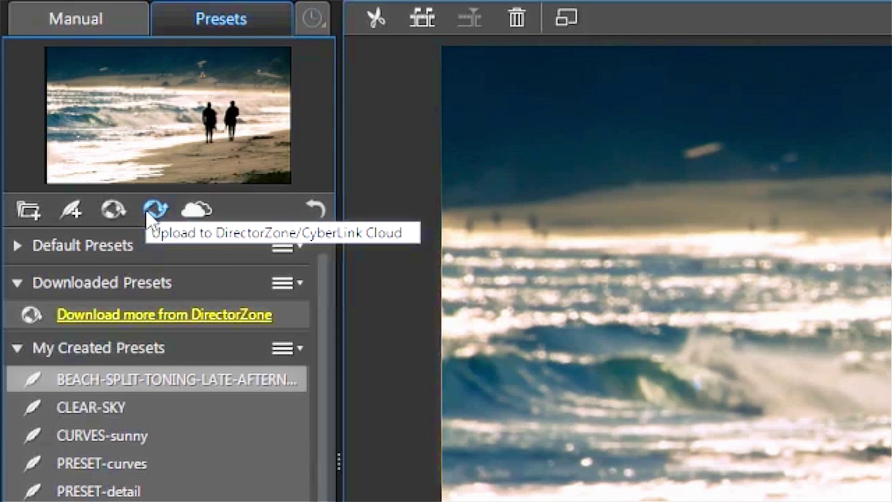
{"action": "left_click", "coordinate": [147, 214]}
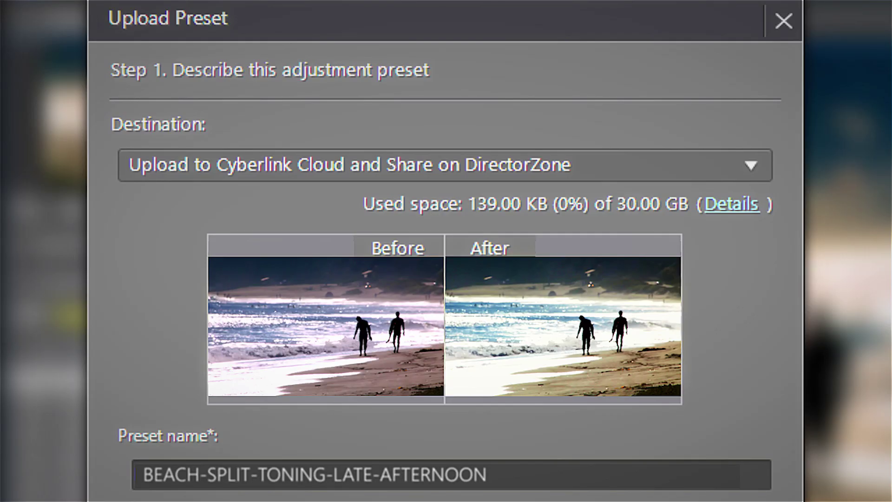